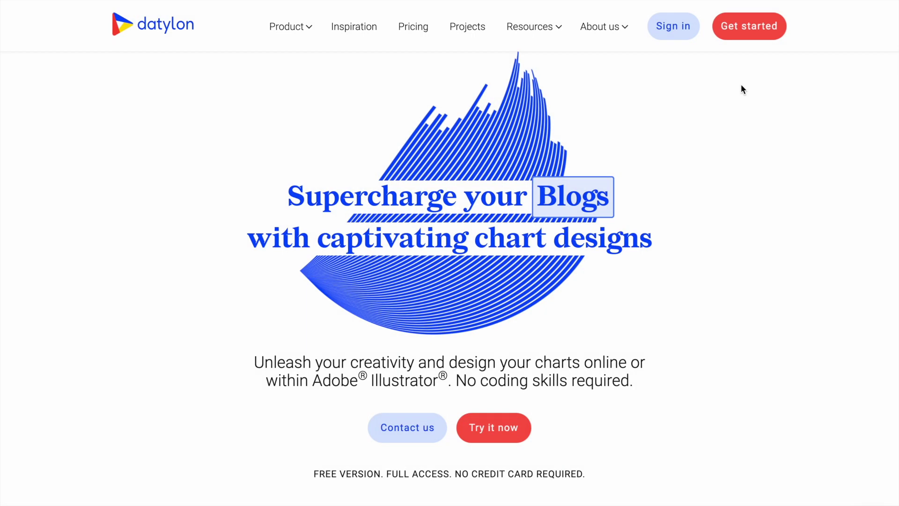
Step: Sign up for a free Datylon account with a Google account
{"action": "left_click", "coordinate": [754, 32]}
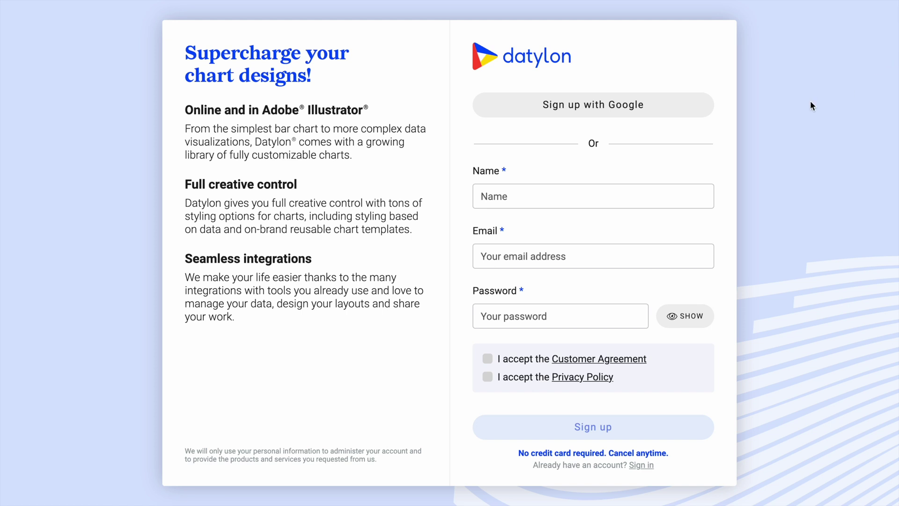
{"action": "left_click", "coordinate": [618, 112]}
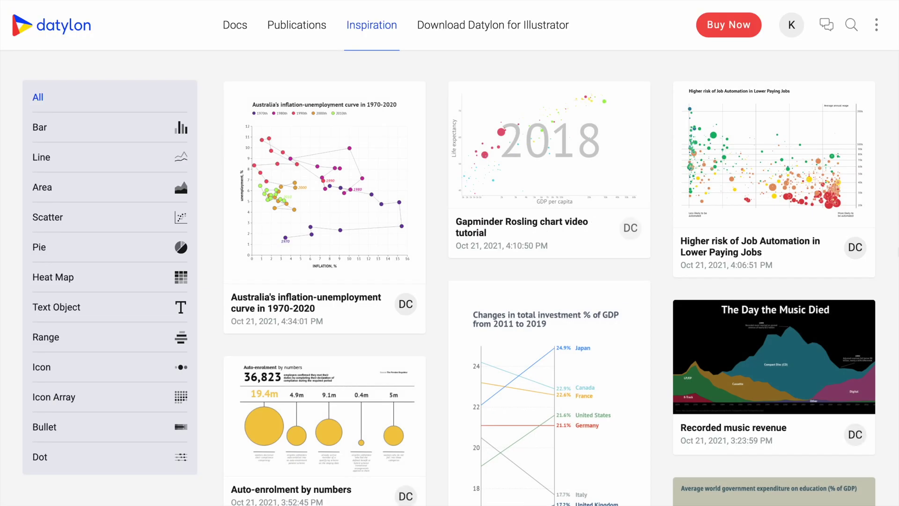
Step: Download Datylon for Illustrator for Apple Silicon Macs and the Quickstart Guide sample file
{"action": "left_click", "coordinate": [534, 37]}
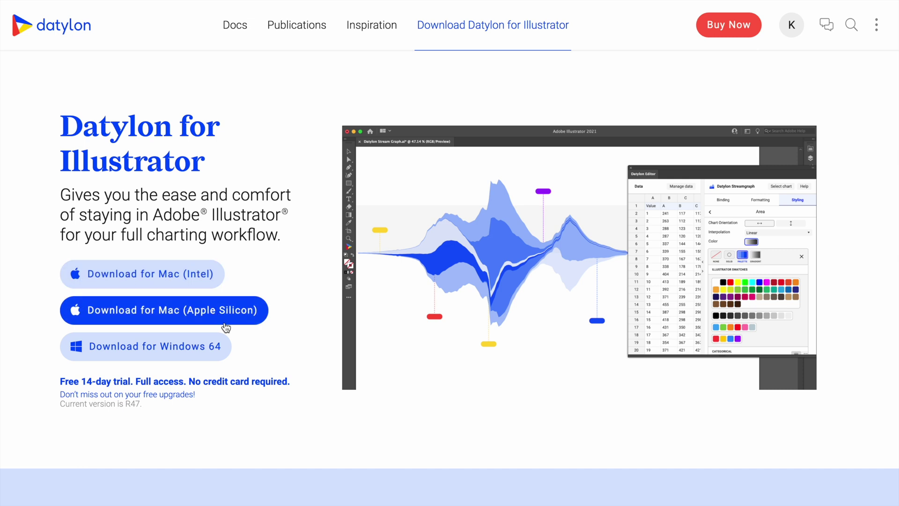
{"action": "left_click", "coordinate": [265, 311]}
{"action": "scroll", "coordinate": [450, 281], "scroll_direction": "down", "scroll_amount": 6}
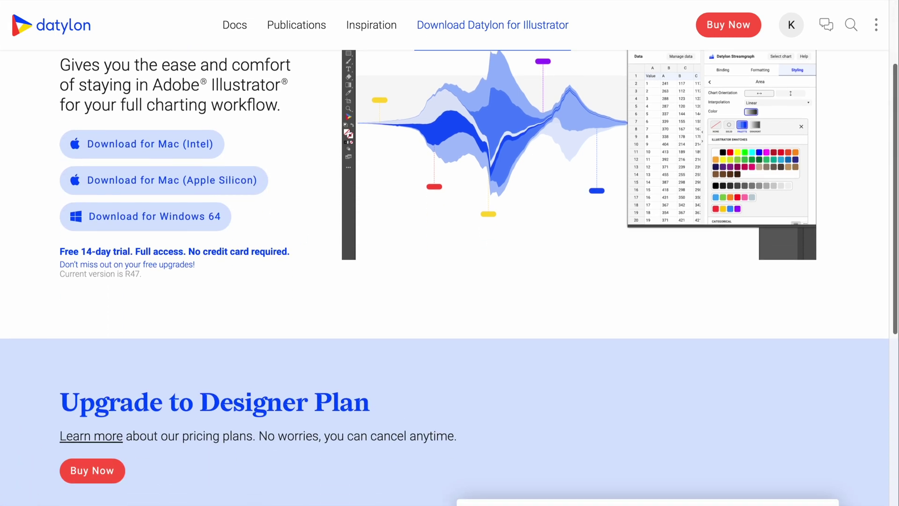
{"action": "scroll", "coordinate": [450, 277], "scroll_direction": "down", "scroll_amount": 7}
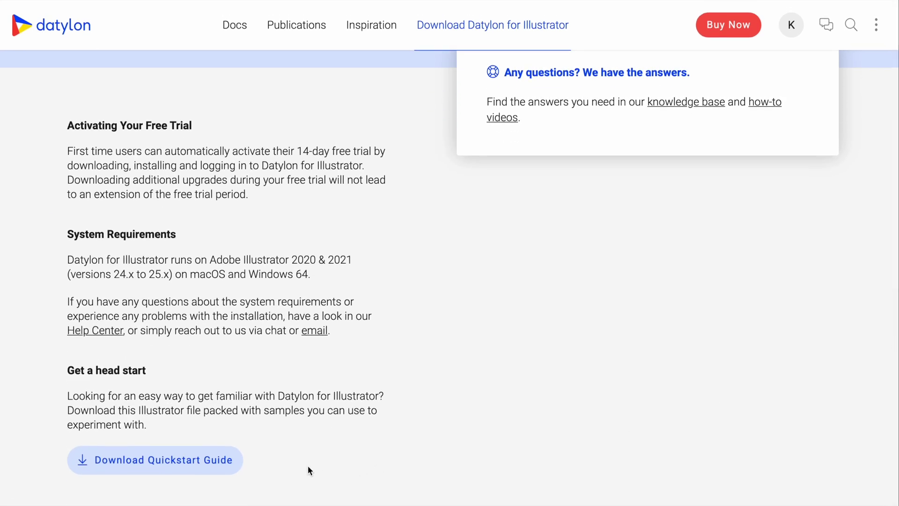
{"action": "left_click", "coordinate": [138, 469]}
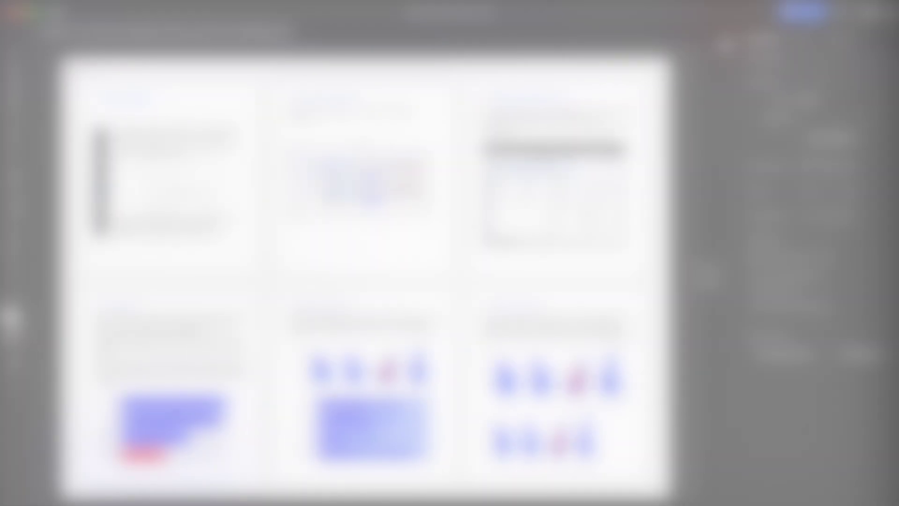
{"action": "left_click_drag", "start_coordinate": [707, 273], "coordinate": [710, 309]}
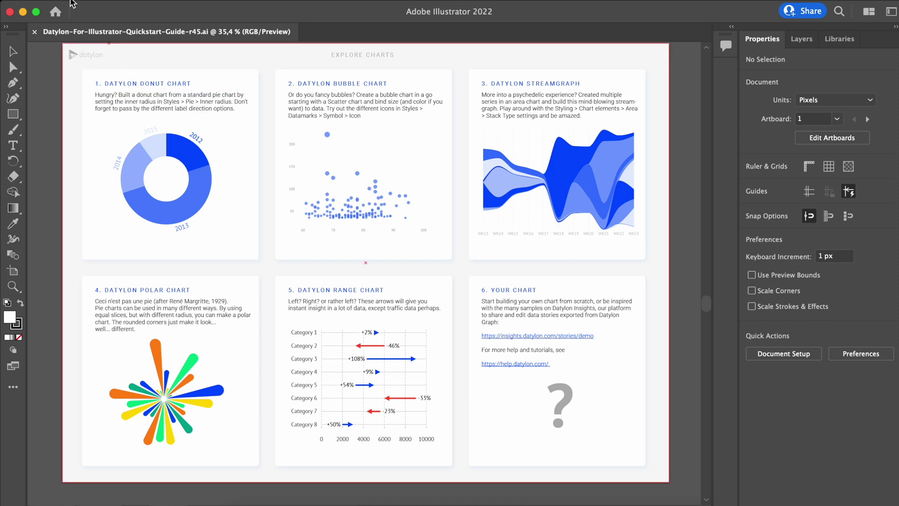
Step: Quit Illustrator, install the Datylon for Illustrator R47 package, and relaunch Illustrator
{"action": "left_click", "coordinate": [70, 4]}
{"action": "left_click", "coordinate": [63, 125]}
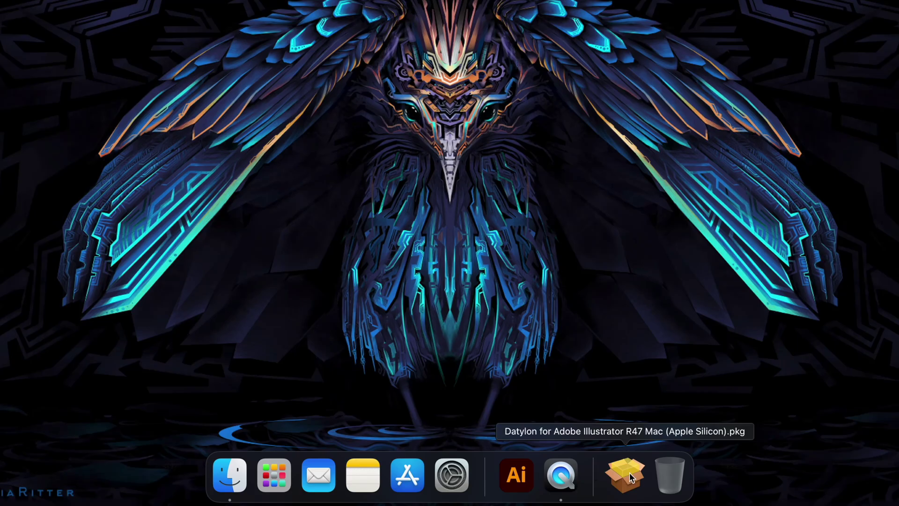
{"action": "left_click", "coordinate": [625, 474]}
{"action": "left_click", "coordinate": [488, 249]}
{"action": "left_click", "coordinate": [623, 300]}
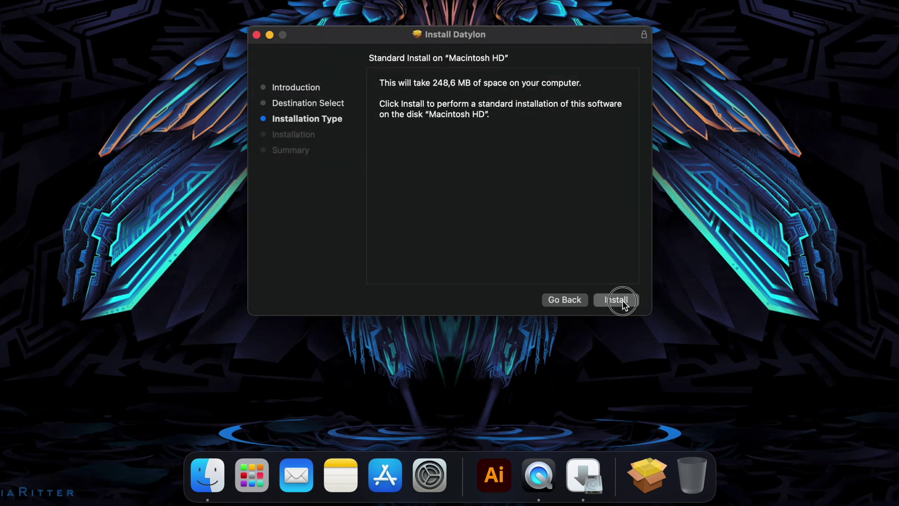
{"action": "left_click", "coordinate": [622, 300]}
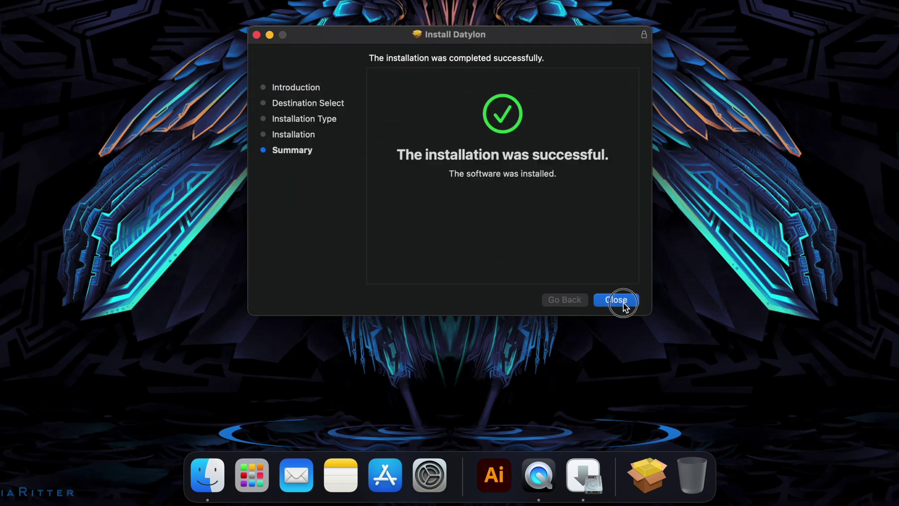
{"action": "left_click", "coordinate": [621, 302]}
{"action": "left_click", "coordinate": [520, 476]}
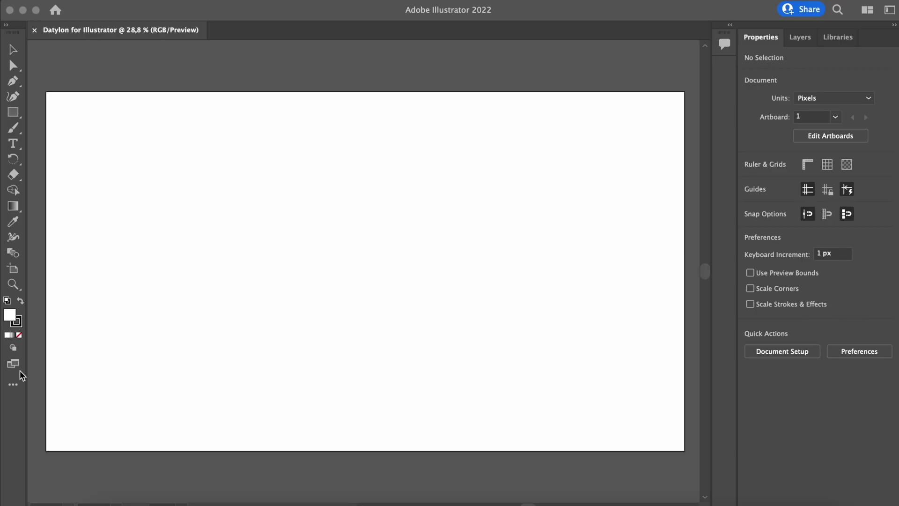
Step: Drag the Datylon tool from the Add Ons list into Illustrator's toolbar
{"action": "left_click", "coordinate": [13, 385]}
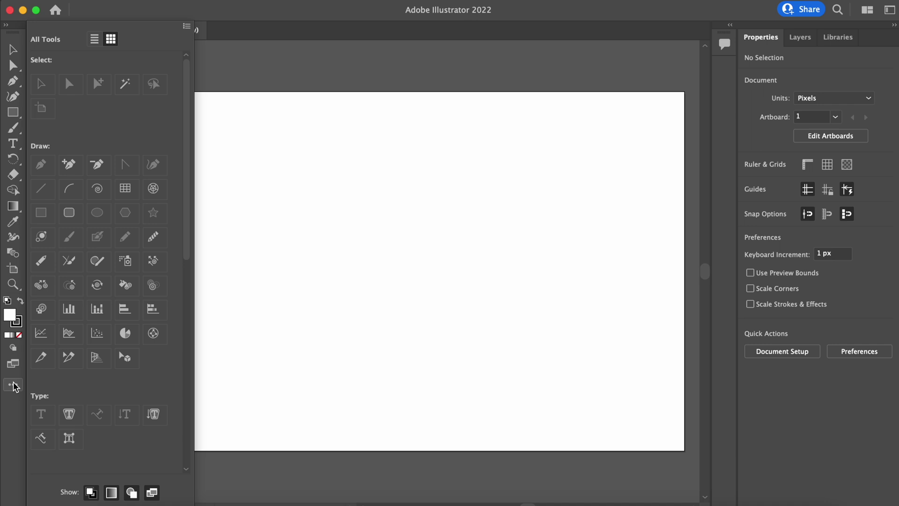
{"action": "left_click_drag", "start_coordinate": [188, 114], "coordinate": [178, 353]}
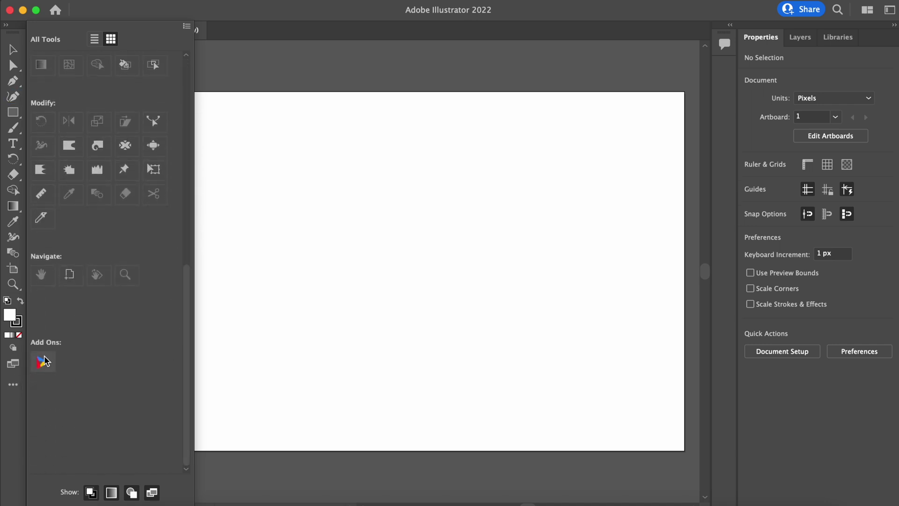
{"action": "left_click_drag", "start_coordinate": [44, 361], "coordinate": [13, 202]}
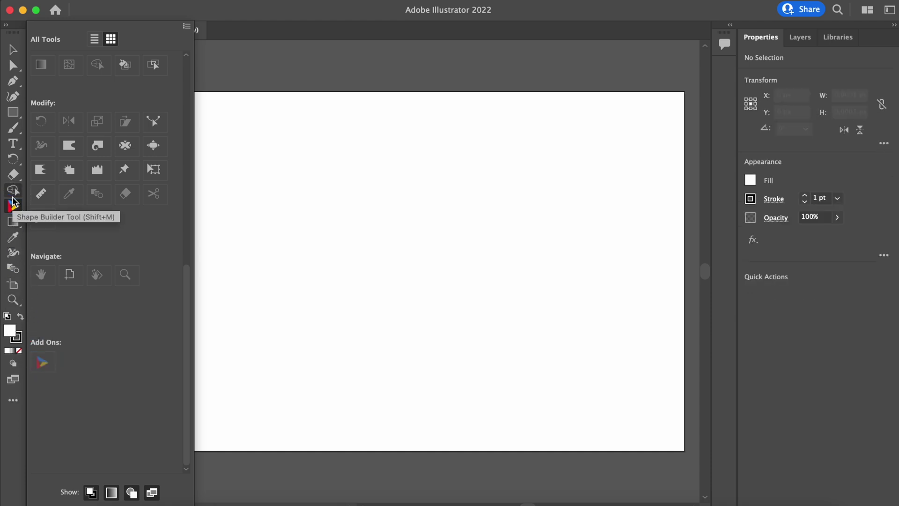
{"action": "left_click", "coordinate": [14, 402]}
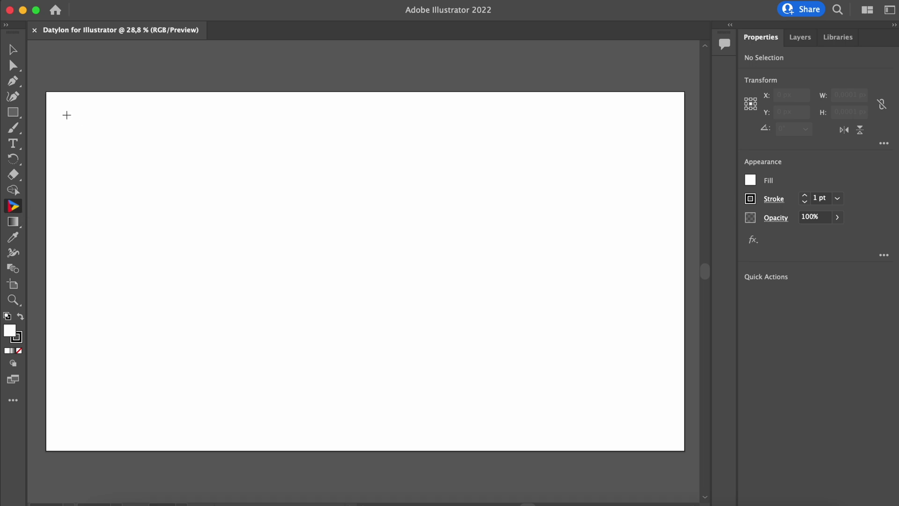
Step: Sign in to the Datylon Editor with the account email and password
{"action": "left_click_drag", "start_coordinate": [67, 114], "coordinate": [420, 424]}
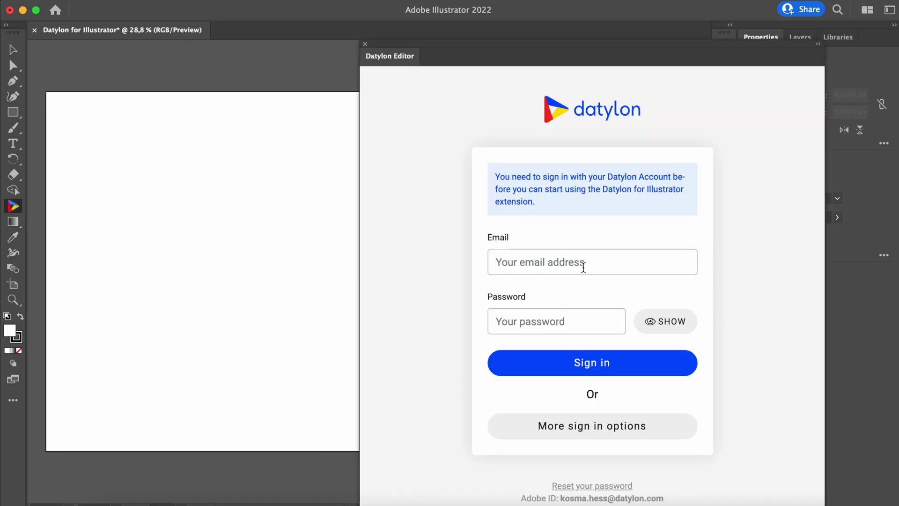
{"action": "left_click", "coordinate": [582, 263]}
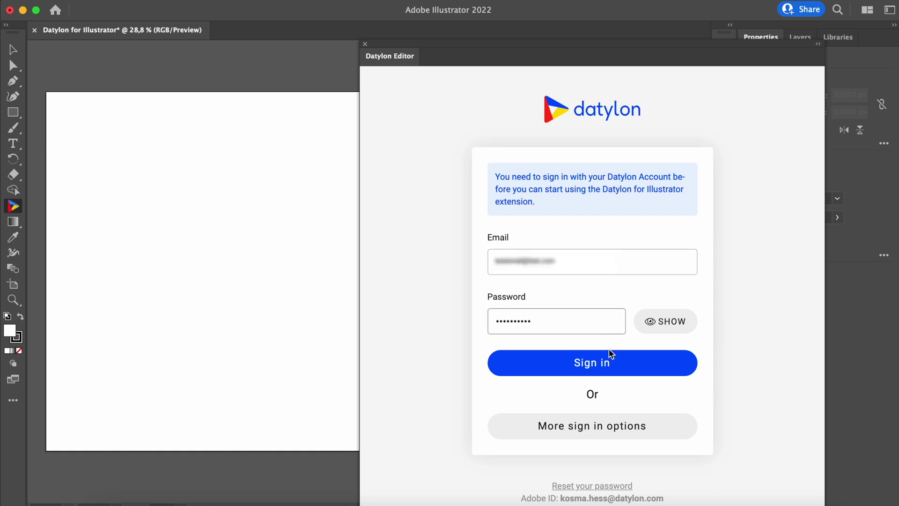
{"action": "left_click", "coordinate": [634, 367]}
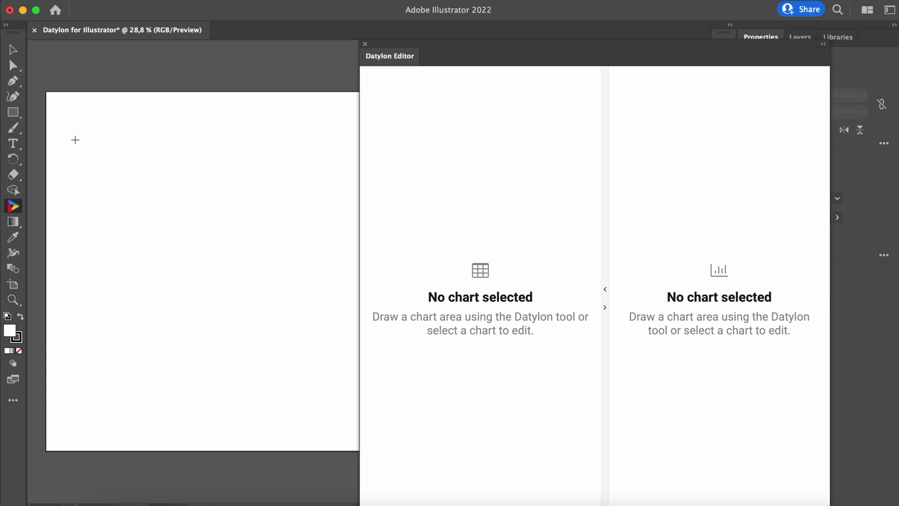
{"action": "left_click", "coordinate": [70, 121]}
Step: Draw a chart area over the artboard's left part and dock the widened Datylon Editor
{"action": "left_click_drag", "start_coordinate": [71, 121], "coordinate": [345, 432]}
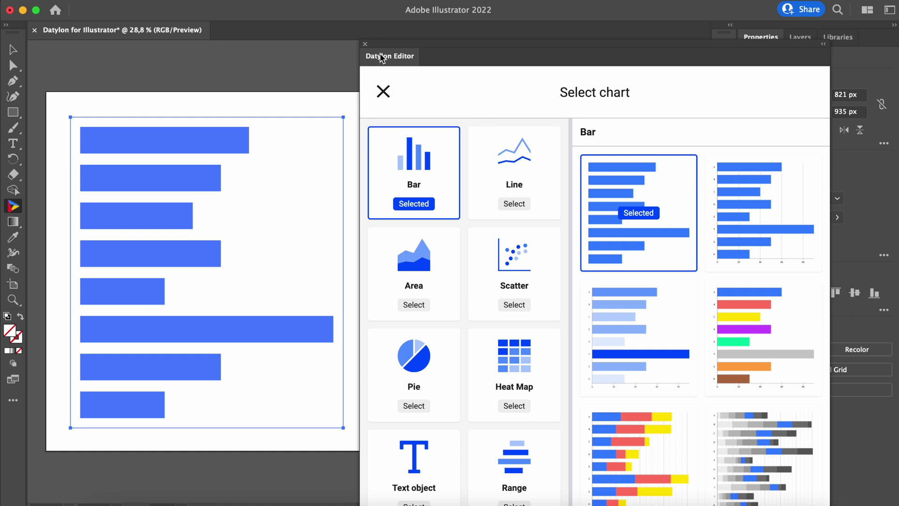
{"action": "left_click_drag", "start_coordinate": [382, 57], "coordinate": [839, 45]}
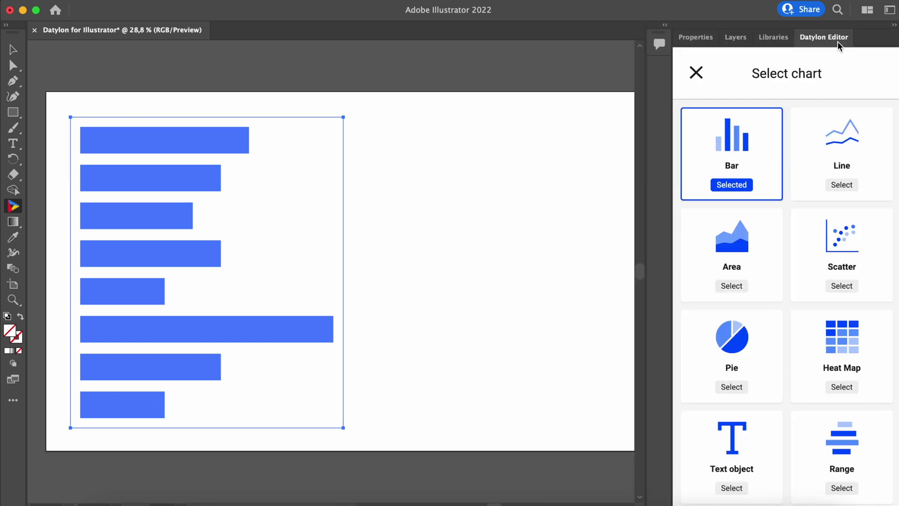
{"action": "left_click_drag", "start_coordinate": [673, 230], "coordinate": [393, 247]}
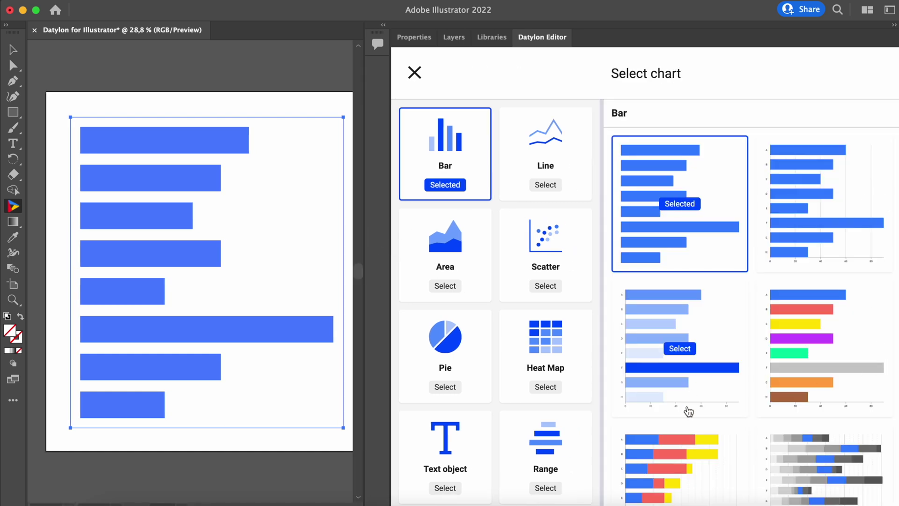
Step: Choose the bar chart variant shaded by value
{"action": "left_click", "coordinate": [689, 351]}
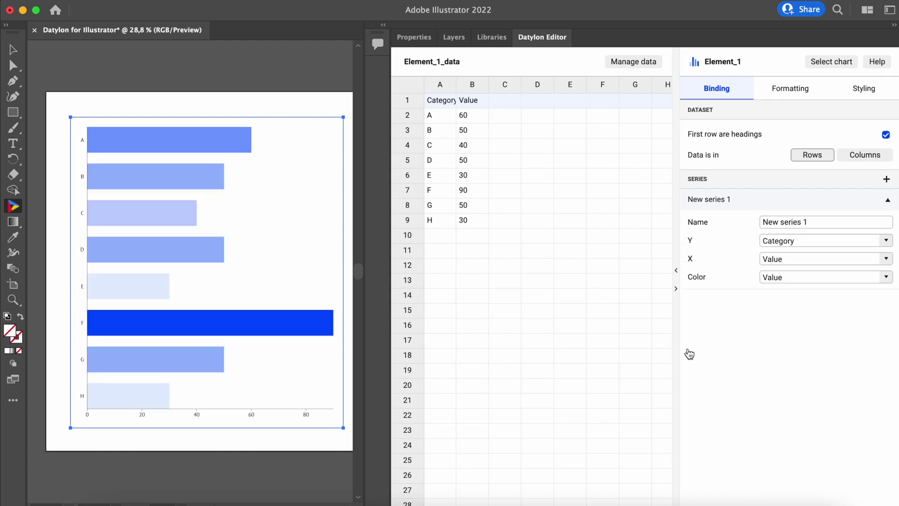
{"action": "scroll", "coordinate": [111, 280], "scroll_direction": "right", "scroll_amount": 1}
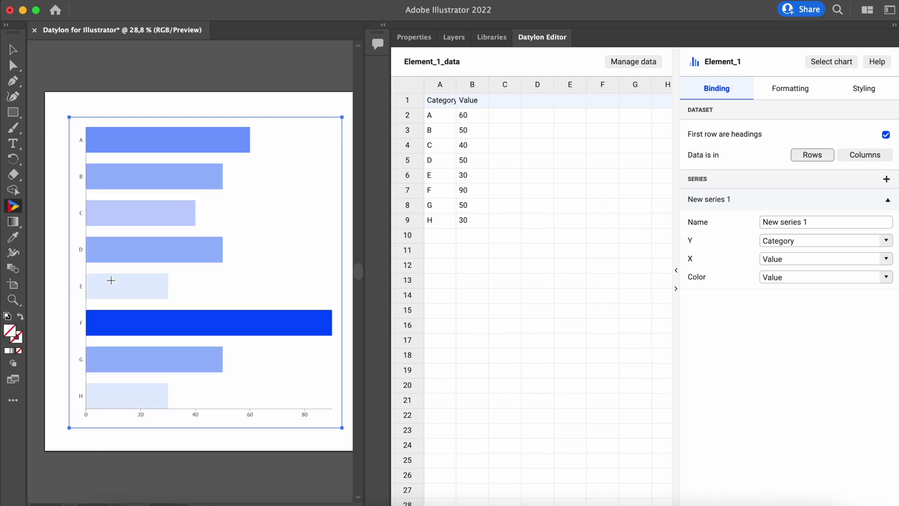
{"action": "scroll", "coordinate": [111, 280], "scroll_direction": "right", "scroll_amount": 1}
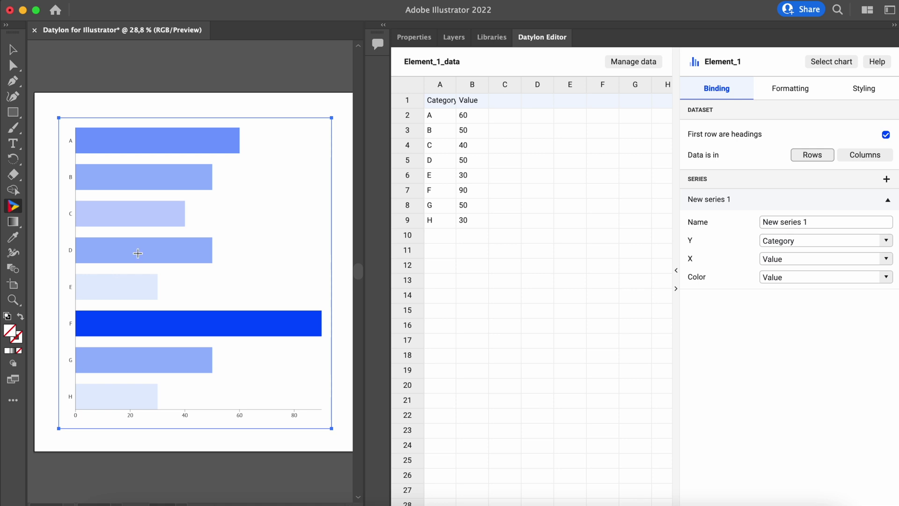
Step: Paste the Animal table into the data sheet starting at A1, then hide the data grid
{"action": "left_click", "coordinate": [440, 105]}
{"action": "type", "text": "Animal\tAnimal_Amount\tAnimal_Color Cats\t2000\t#807DBA Dogs\t1700\t#9E9AC8 Parrots\t3400\t#3F007D Sheep\t1600\t#BCBDDC Hedgehogs\t1400\t#DADAEB Sloths\t2000\t#807DBA Whales\t3000\t#6A51A3 Buffalo's\t3200\t#54278F"}
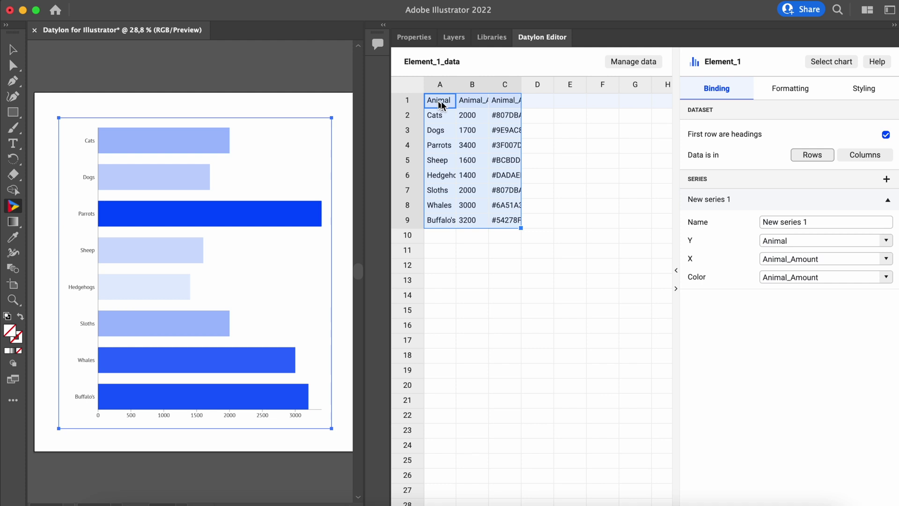
{"action": "left_click", "coordinate": [638, 65]}
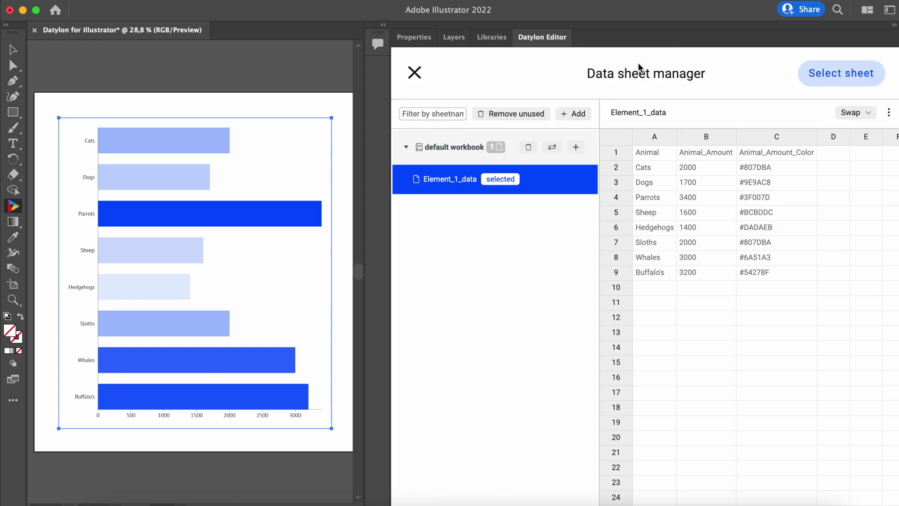
{"action": "left_click", "coordinate": [576, 115]}
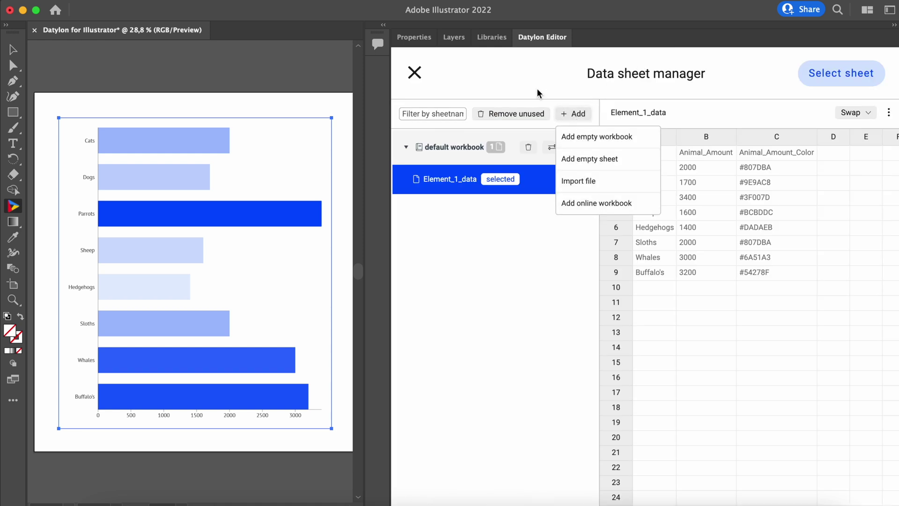
{"action": "left_click", "coordinate": [415, 74]}
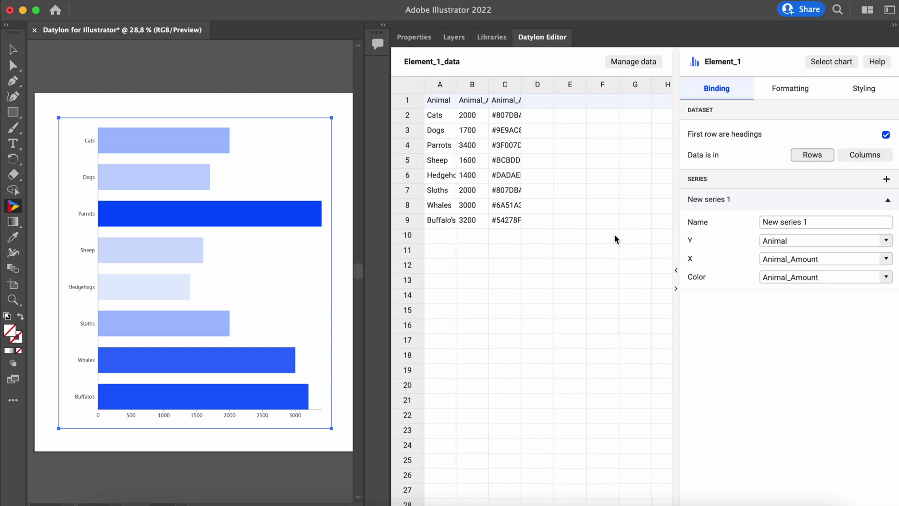
{"action": "left_click", "coordinate": [678, 270]}
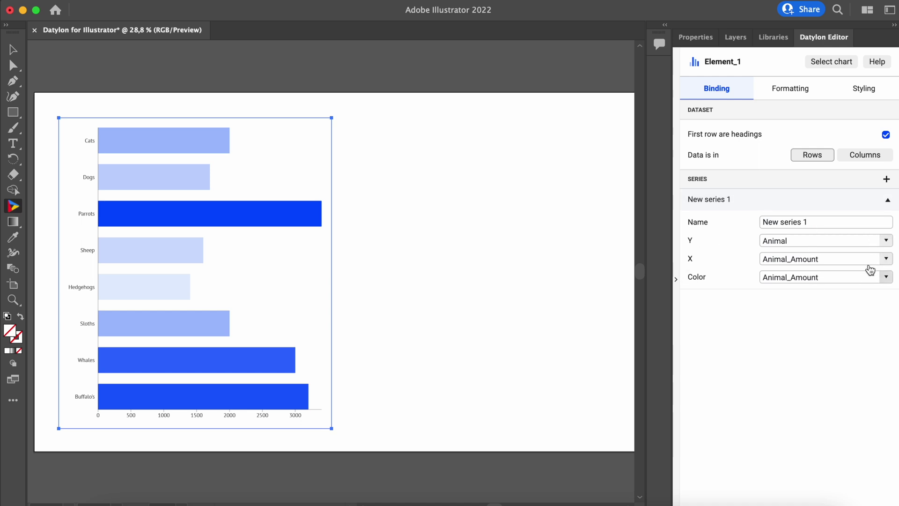
Step: Confirm the chart binds Y to Animal and X to Animal_Amount
{"action": "left_click", "coordinate": [886, 241]}
{"action": "left_click", "coordinate": [886, 241]}
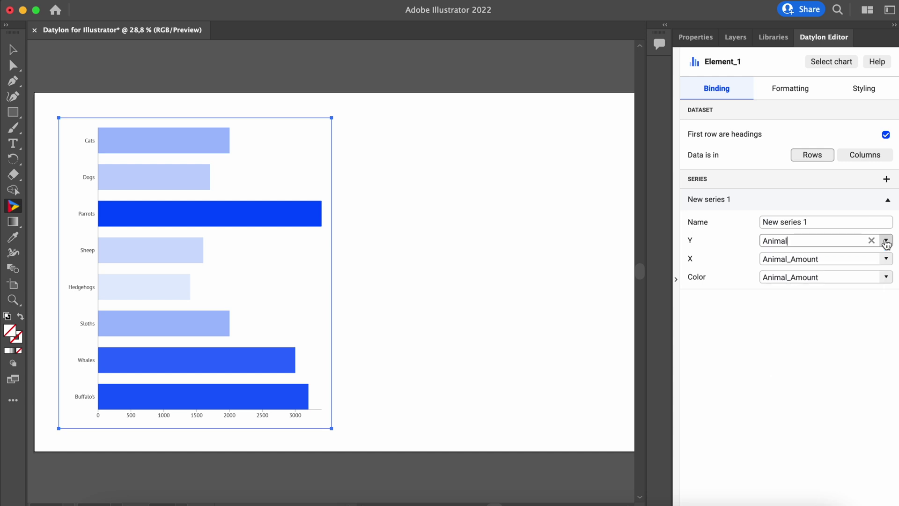
{"action": "left_click", "coordinate": [886, 258]}
{"action": "left_click", "coordinate": [886, 258]}
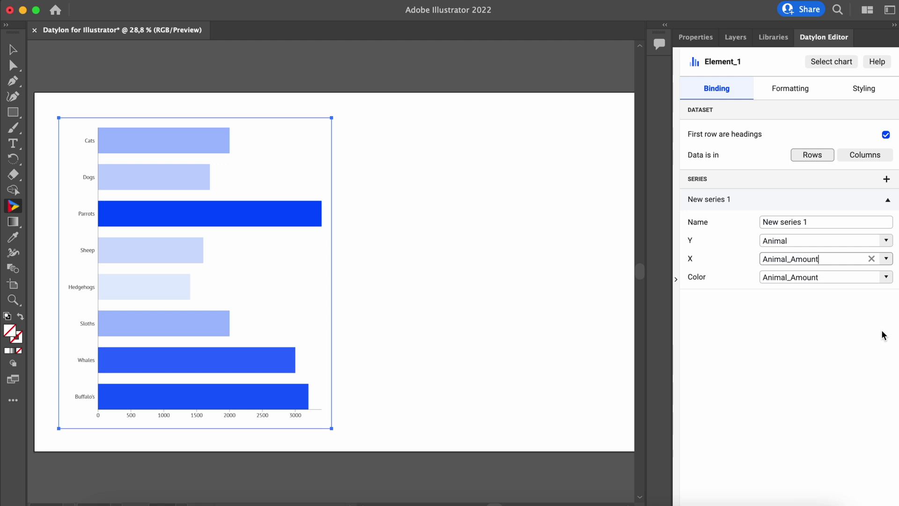
Step: Resize the chart so it spans most of the artboard's width
{"action": "key", "text": "v"}
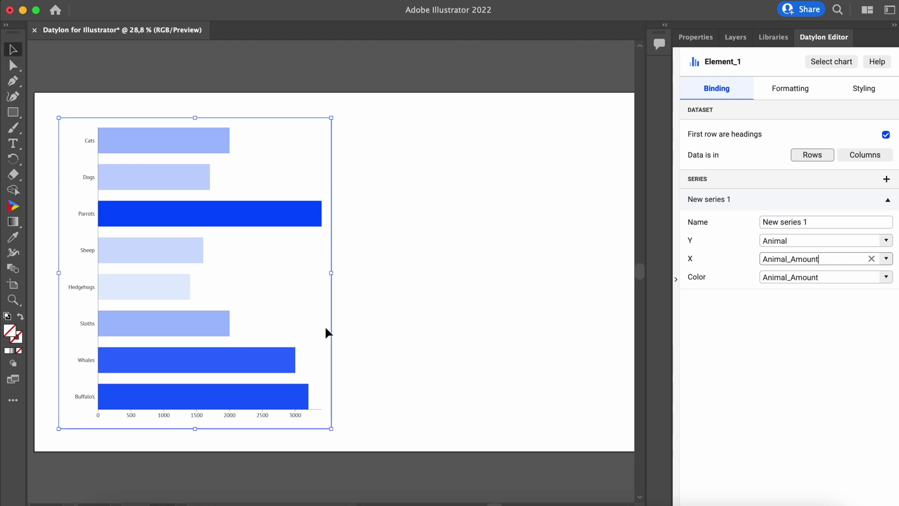
{"action": "left_click_drag", "start_coordinate": [333, 276], "coordinate": [593, 279]}
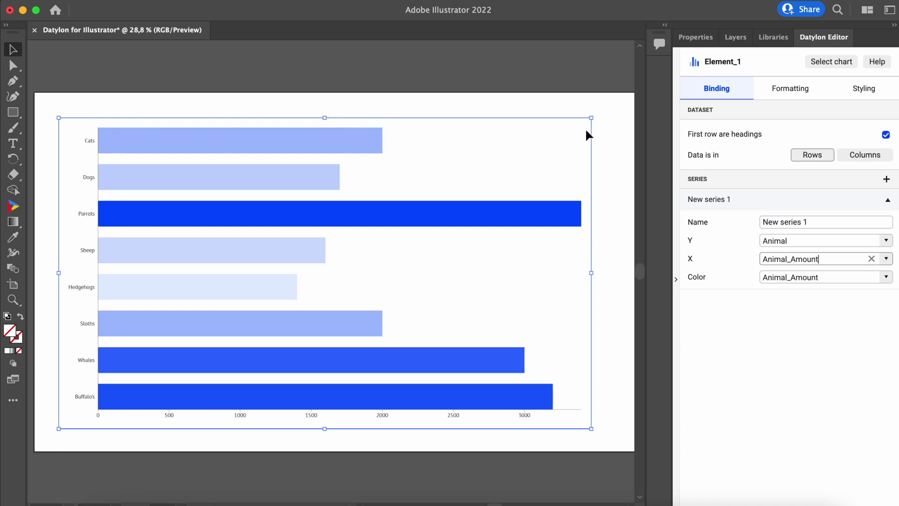
{"action": "left_click_drag", "start_coordinate": [590, 119], "coordinate": [558, 141]}
{"action": "left_click_drag", "start_coordinate": [301, 231], "coordinate": [302, 222]}
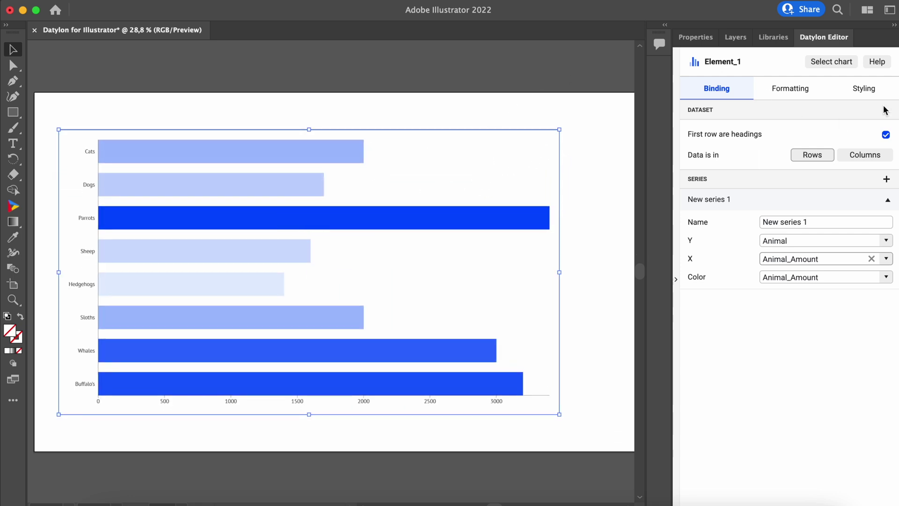
{"action": "left_click", "coordinate": [870, 99]}
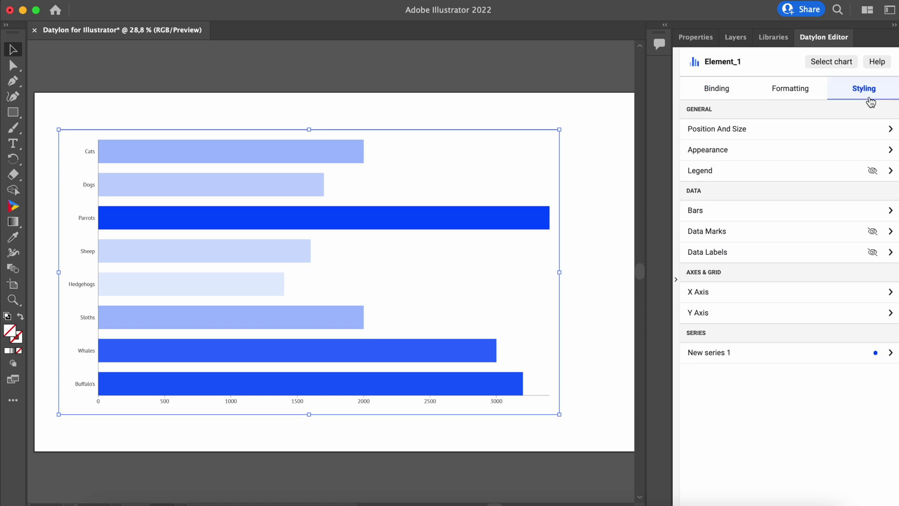
Step: Turn on data labels, circle data marks, and grey background tracks behind the bars
{"action": "left_click", "coordinate": [872, 253]}
{"action": "left_click", "coordinate": [872, 231]}
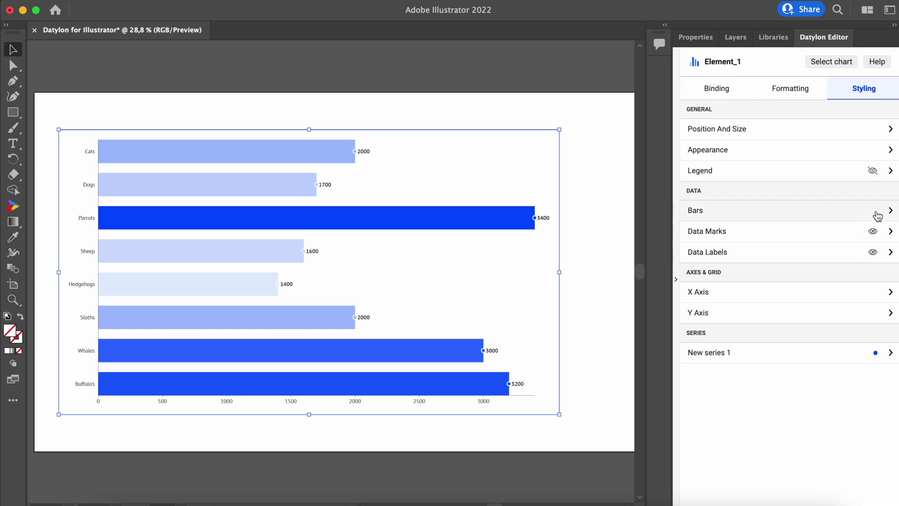
{"action": "left_click", "coordinate": [878, 216]}
{"action": "scroll", "coordinate": [879, 201], "scroll_direction": "down", "scroll_amount": 2}
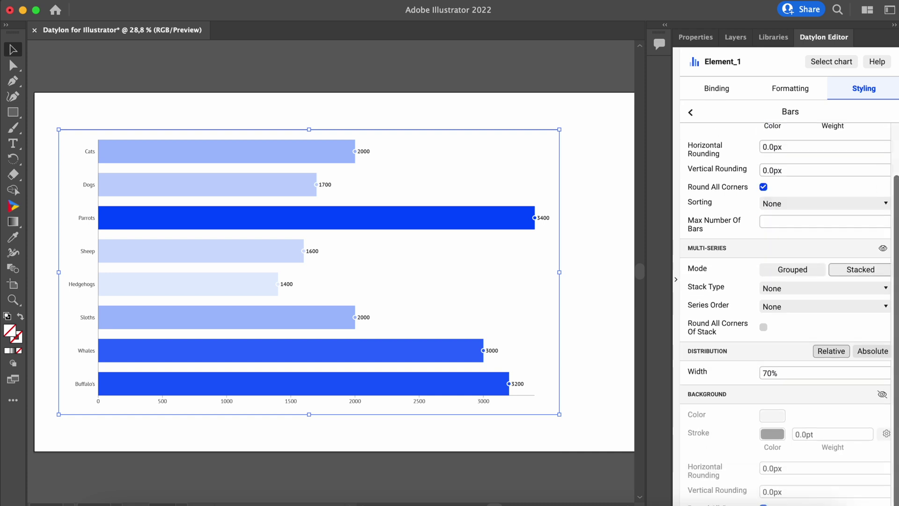
{"action": "left_click", "coordinate": [882, 394]}
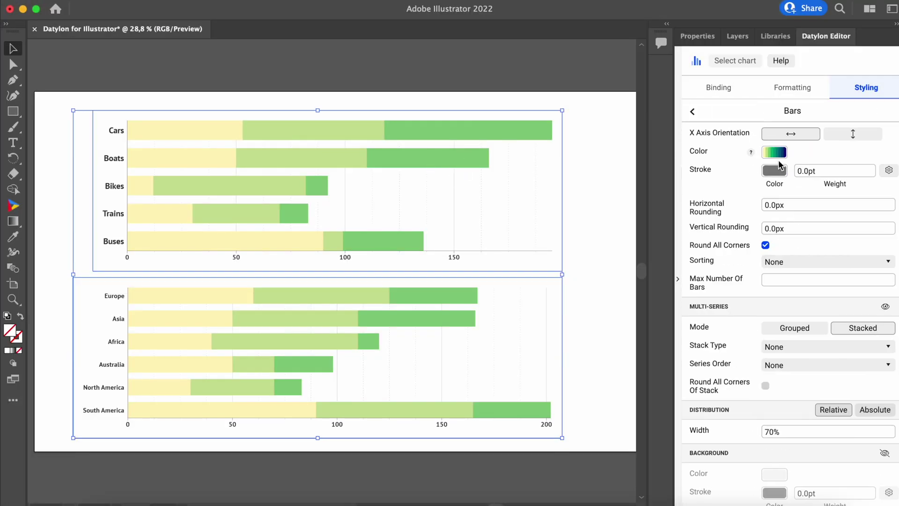
Step: Apply a blue, red and yellow categorical palette to the bars
{"action": "left_click", "coordinate": [777, 154]}
{"action": "scroll", "coordinate": [773, 281], "scroll_direction": "down", "scroll_amount": 3}
{"action": "left_click", "coordinate": [773, 326]}
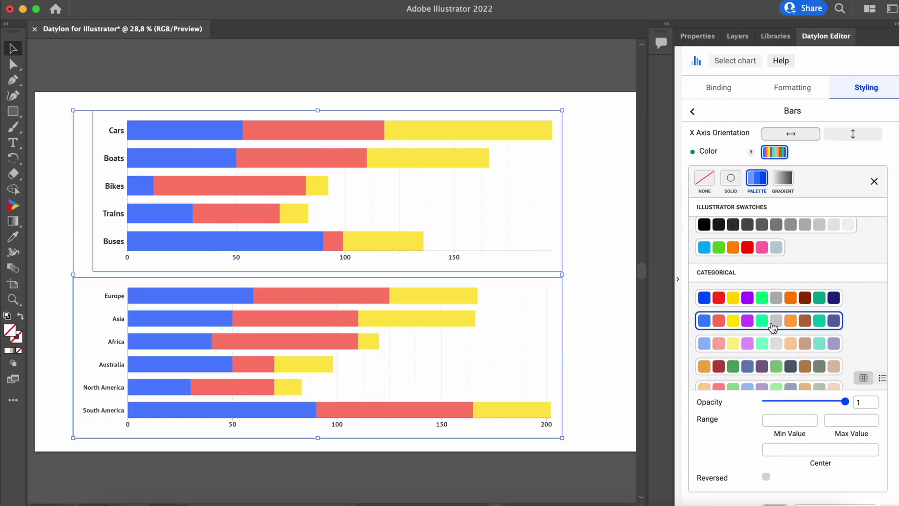
Step: In the top chart's data, delete the Trains and Buses rows and set Bikes Value 1 to 67
{"action": "left_click", "coordinate": [452, 176]}
{"action": "left_click", "coordinate": [532, 171]}
{"action": "left_click", "coordinate": [678, 281]}
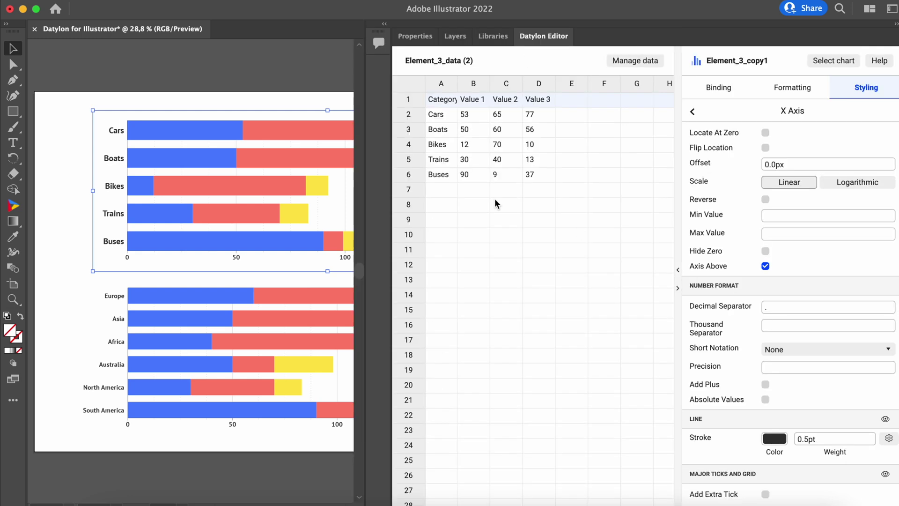
{"action": "left_click_drag", "start_coordinate": [564, 176], "coordinate": [437, 159]}
{"action": "key", "text": "Delete"}
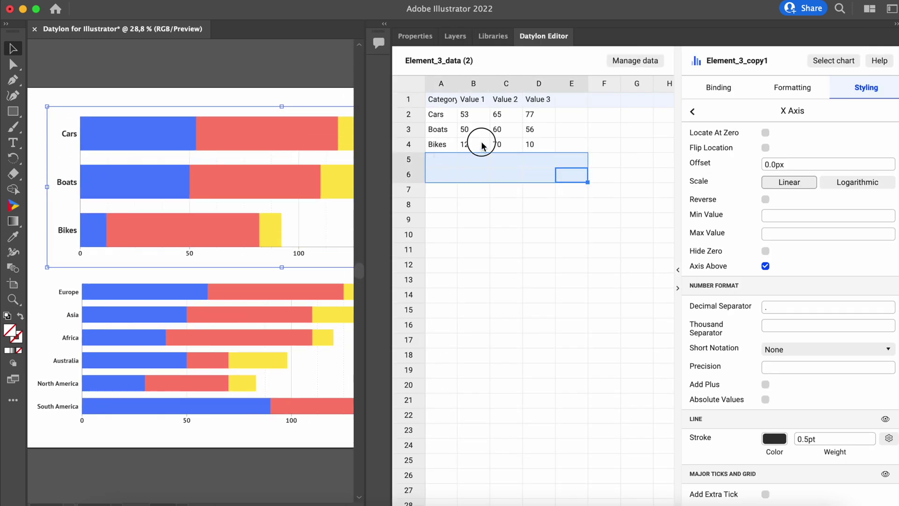
{"action": "left_click", "coordinate": [482, 143]}
{"action": "type", "text": "67"}
{"action": "key", "text": "Return"}
{"action": "left_click", "coordinate": [679, 271]}
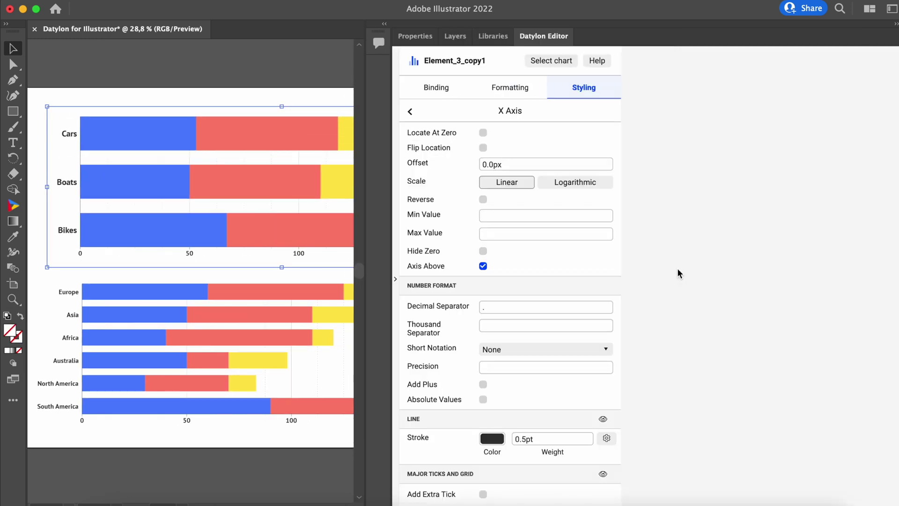
{"action": "left_click", "coordinate": [570, 274]}
{"action": "left_click", "coordinate": [93, 5]}
Step: Export the artboard as SVG named 'Datylon for Illustrator.svg' to Creative Cloud Files
{"action": "mouse_move", "coordinate": [141, 252]}
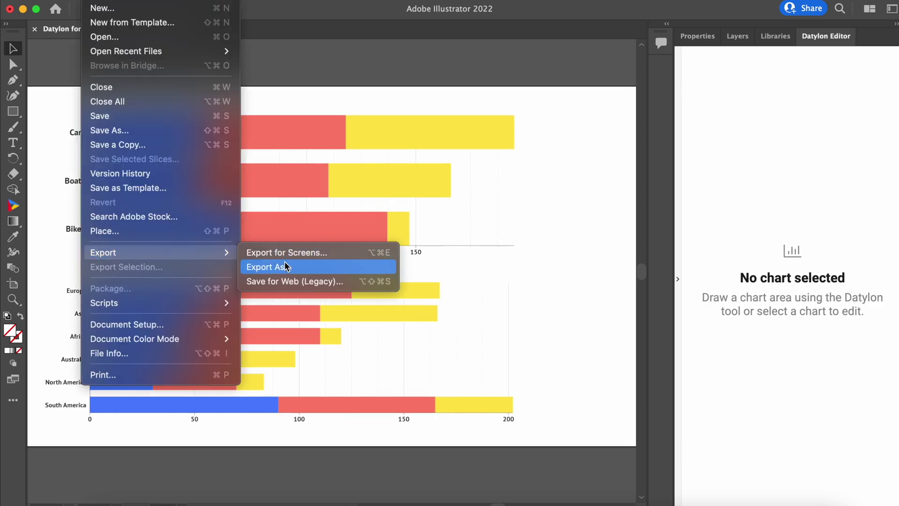
{"action": "left_click", "coordinate": [287, 267]}
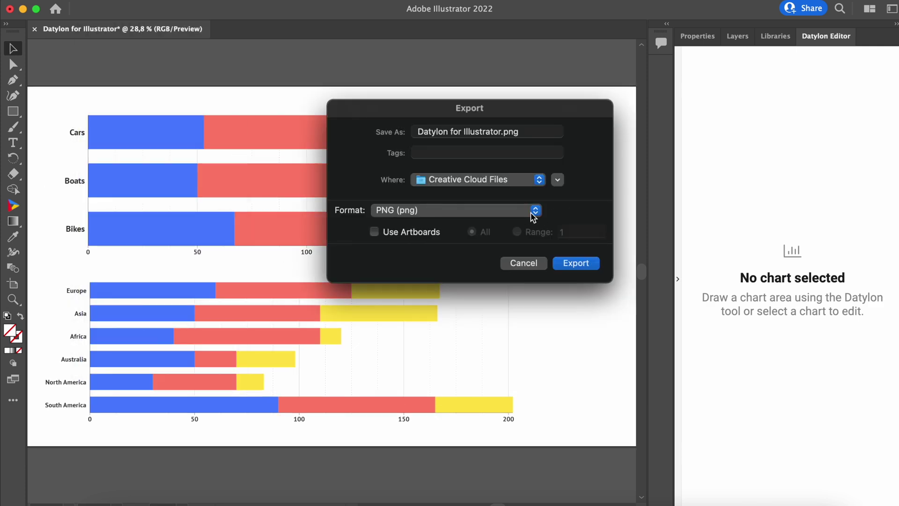
{"action": "left_click", "coordinate": [534, 211]}
{"action": "left_click", "coordinate": [496, 339]}
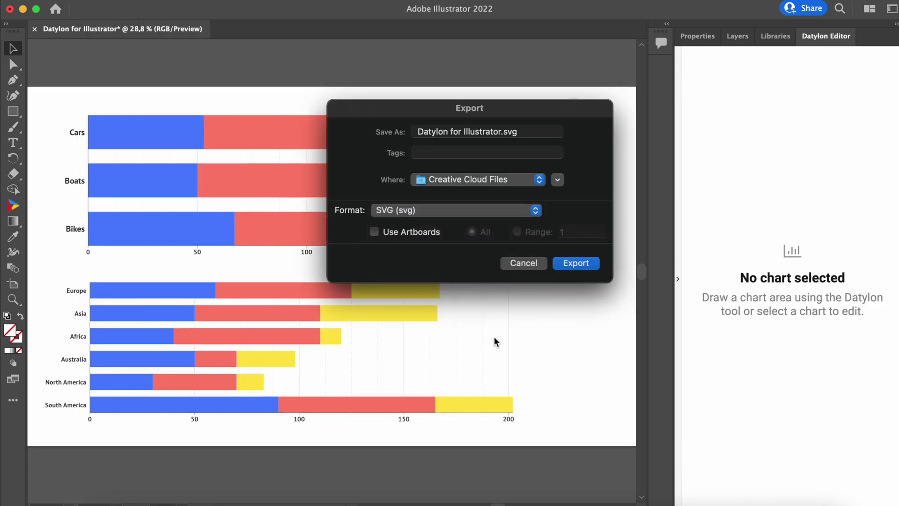
{"action": "left_click", "coordinate": [577, 263]}
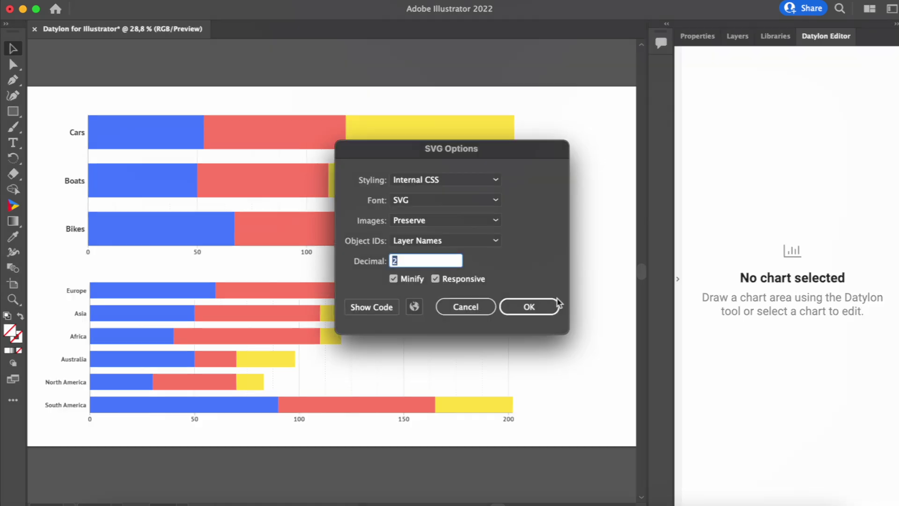